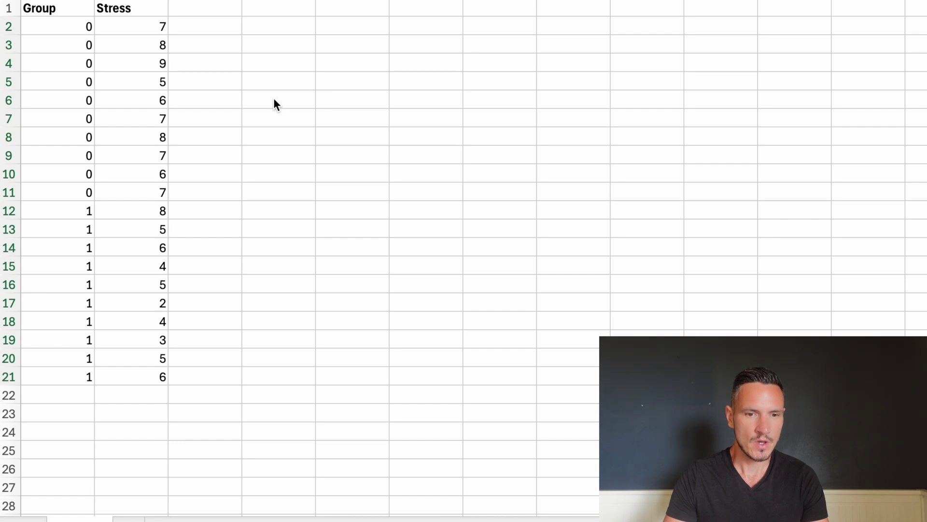
Select the twenty Group codes in Excel cells A2 to A21.
{"action": "left_click", "coordinate": [79, 25]}
{"action": "left_click", "coordinate": [79, 25]}
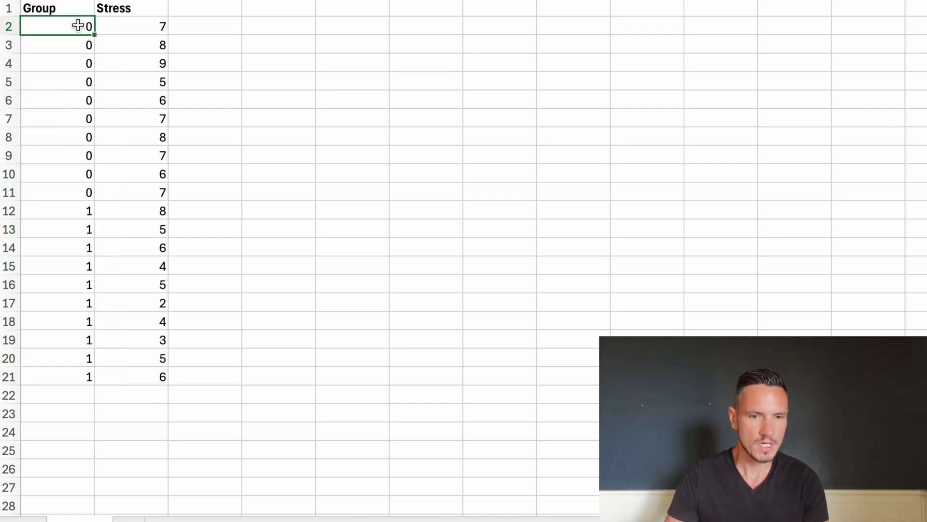
{"action": "key", "text": "shift+Down"}
{"action": "key", "text": "shift+Down"}
{"action": "key", "text": "shift+Down"}
{"action": "key", "text": "shift+Down"}
{"action": "key", "text": "shift+Down"}
{"action": "key", "text": "shift+Down"}
{"action": "key", "text": "shift+Down"}
{"action": "key", "text": "shift+Down"}
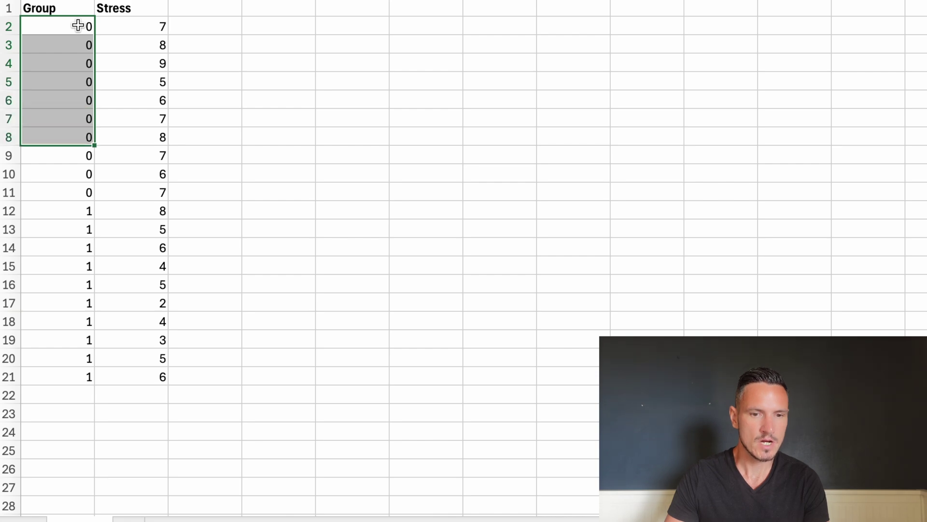
{"action": "key", "text": "shift+Down"}
{"action": "key", "text": "Down"}
{"action": "key", "text": "Down"}
{"action": "key", "text": "Down"}
{"action": "key", "text": "Down"}
{"action": "key", "text": "Down"}
{"action": "key", "text": "Down"}
{"action": "key", "text": "Down"}
{"action": "key", "text": "Down"}
{"action": "key", "text": "Down"}
{"action": "key", "text": "Down"}
{"action": "key", "text": "Down"}
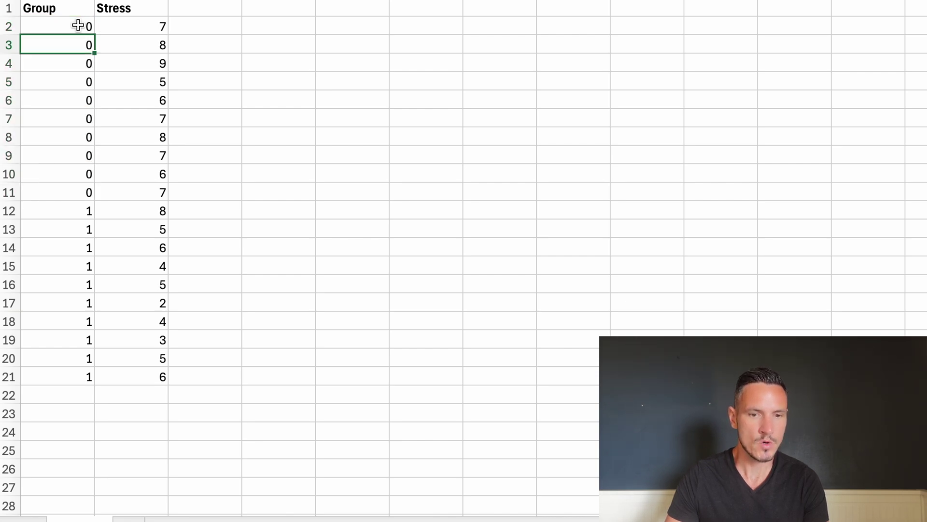
{"action": "key", "text": "Up"}
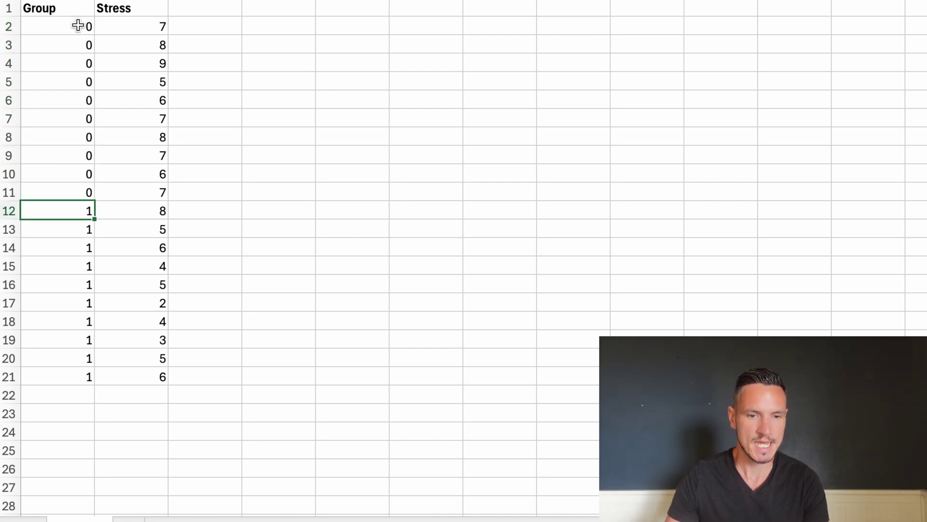
{"action": "key", "text": "shift+Down"}
{"action": "key", "text": "shift+Down"}
{"action": "key", "text": "shift+Down"}
{"action": "key", "text": "shift+Down"}
{"action": "key", "text": "shift+Down"}
{"action": "key", "text": "shift+Down"}
{"action": "key", "text": "shift+Down"}
{"action": "key", "text": "shift+Down"}
{"action": "key", "text": "shift+Down"}
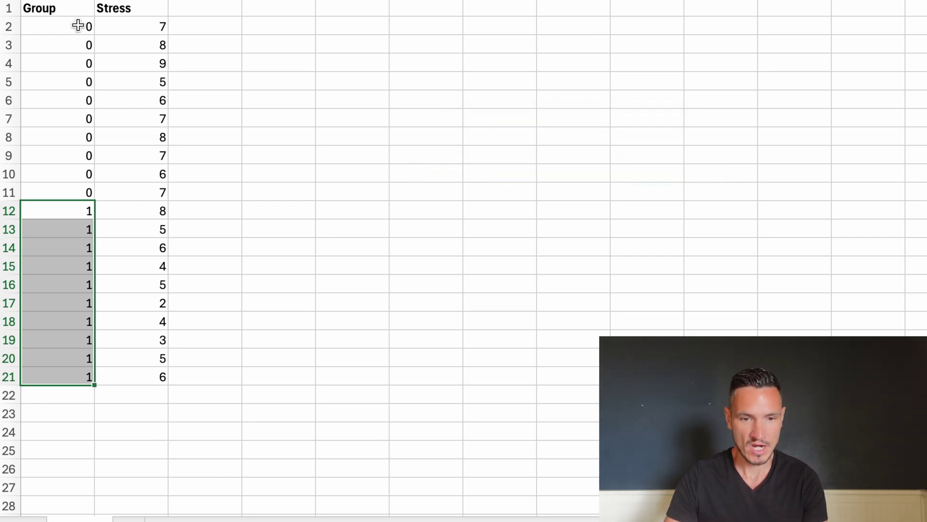
Select the Stress scores too, then copy both columns A2:B21.
{"action": "left_click", "coordinate": [136, 26]}
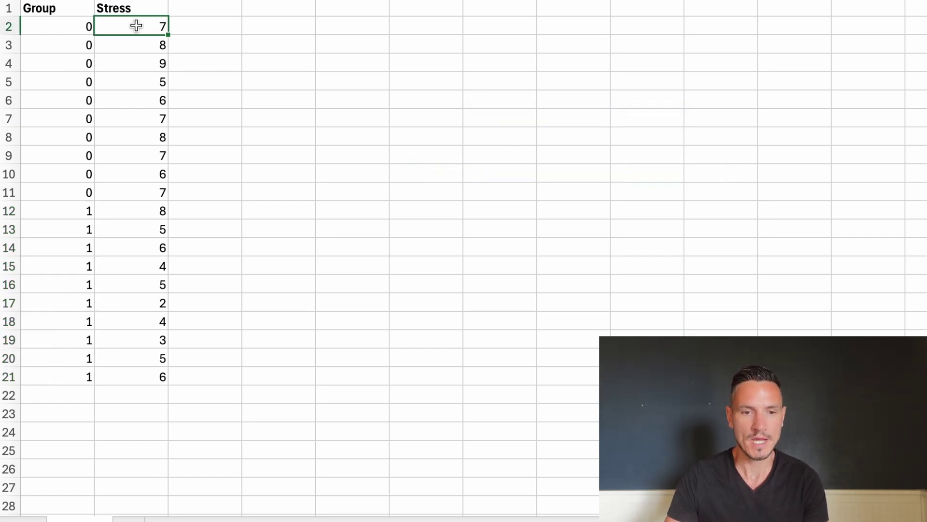
{"action": "key", "text": "shift+Down"}
{"action": "key", "text": "shift+Down"}
{"action": "key", "text": "shift+Down"}
{"action": "key", "text": "shift+Down"}
{"action": "key", "text": "shift+Down"}
{"action": "key", "text": "shift+Down"}
{"action": "key", "text": "shift+Down"}
{"action": "key", "text": "shift+Down"}
{"action": "key", "text": "shift+Down"}
{"action": "key", "text": "shift+Down"}
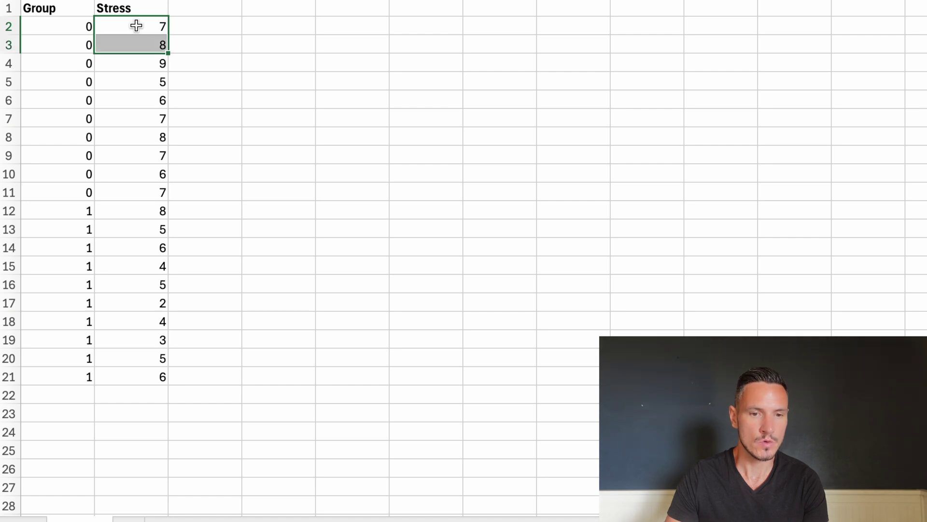
{"action": "key", "text": "Down"}
{"action": "key", "text": "Down"}
{"action": "key", "text": "Down"}
{"action": "key", "text": "Down"}
{"action": "key", "text": "Down"}
{"action": "key", "text": "Down"}
{"action": "key", "text": "Down"}
{"action": "key", "text": "Down"}
{"action": "key", "text": "Down"}
{"action": "key", "text": "Down"}
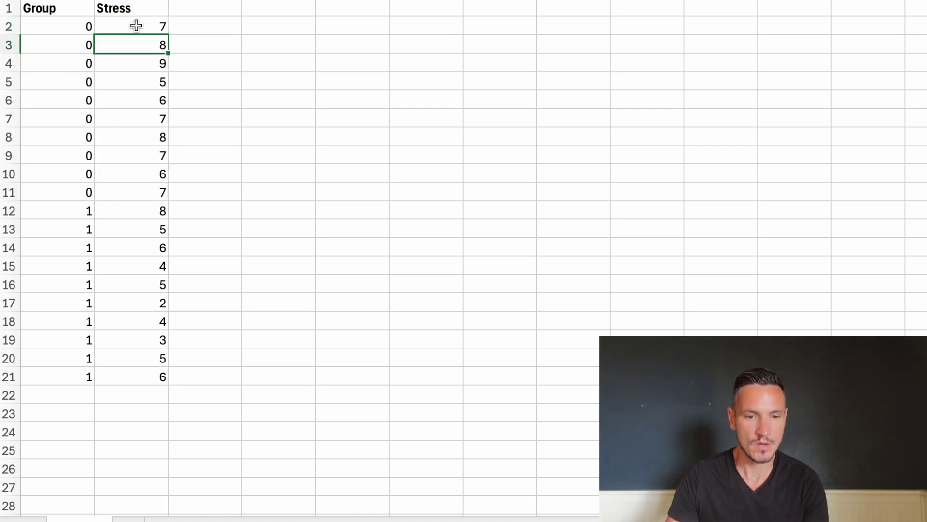
{"action": "key", "text": "shift+Down"}
{"action": "key", "text": "shift+Down"}
{"action": "key", "text": "shift+Down"}
{"action": "key", "text": "shift+Down"}
{"action": "key", "text": "shift+Down"}
{"action": "key", "text": "shift+Down"}
{"action": "key", "text": "shift+Down"}
{"action": "key", "text": "shift+Down"}
{"action": "key", "text": "shift+Down"}
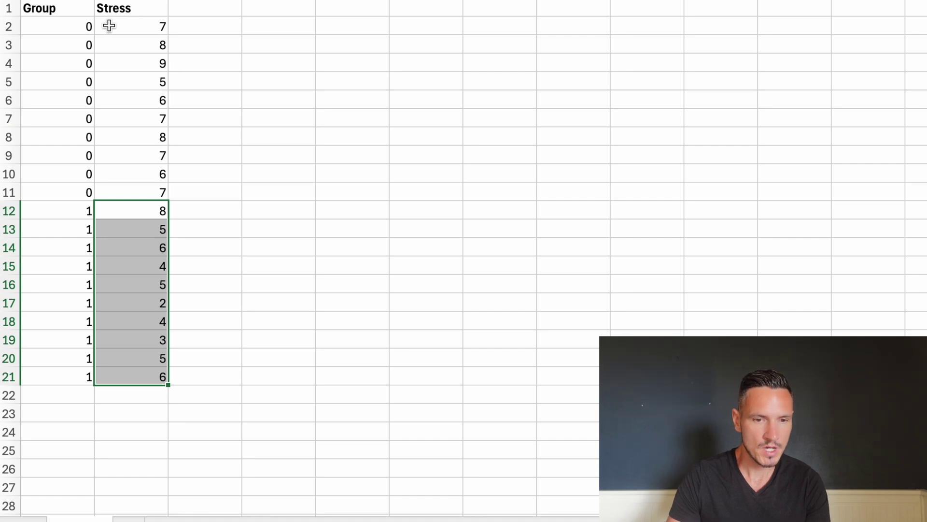
{"action": "left_click_drag", "start_coordinate": [75, 28], "coordinate": [145, 372]}
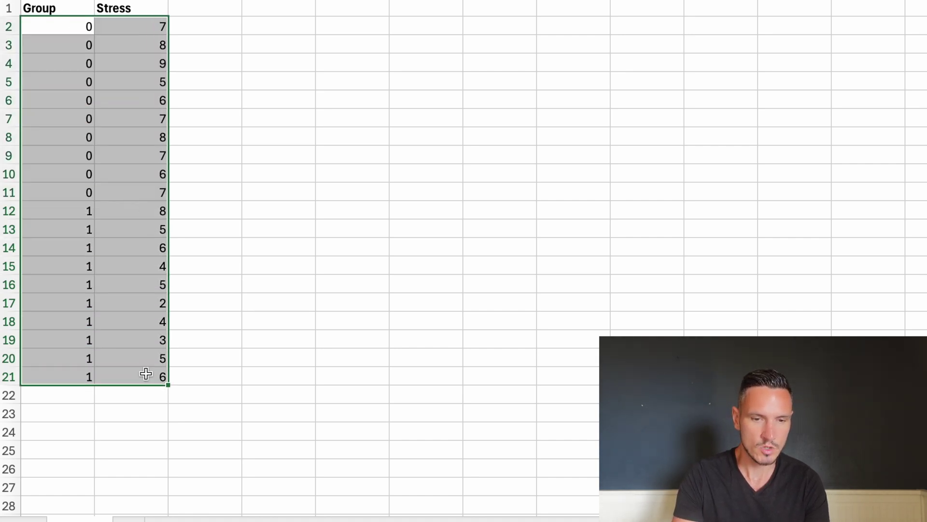
{"action": "key", "text": "super+c"}
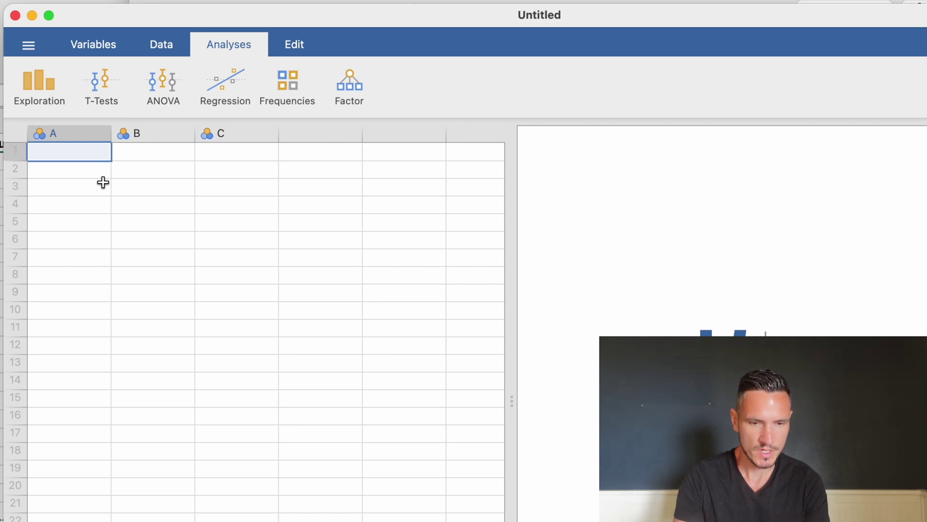
Paste the copied Group and Stress values into the empty jamovi sheet.
{"action": "key", "text": "super+v"}
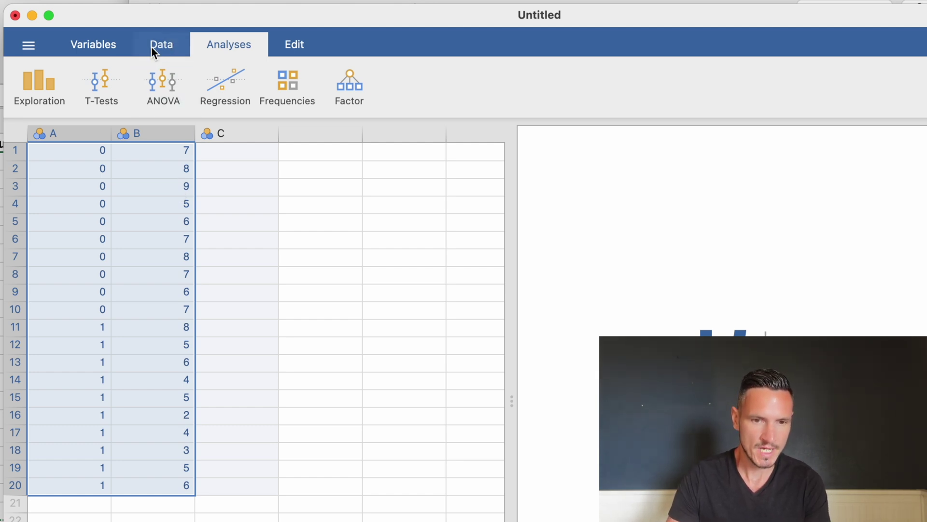
In the Data tab's Setup for column A, enter the name 'Group'.
{"action": "left_click", "coordinate": [164, 45]}
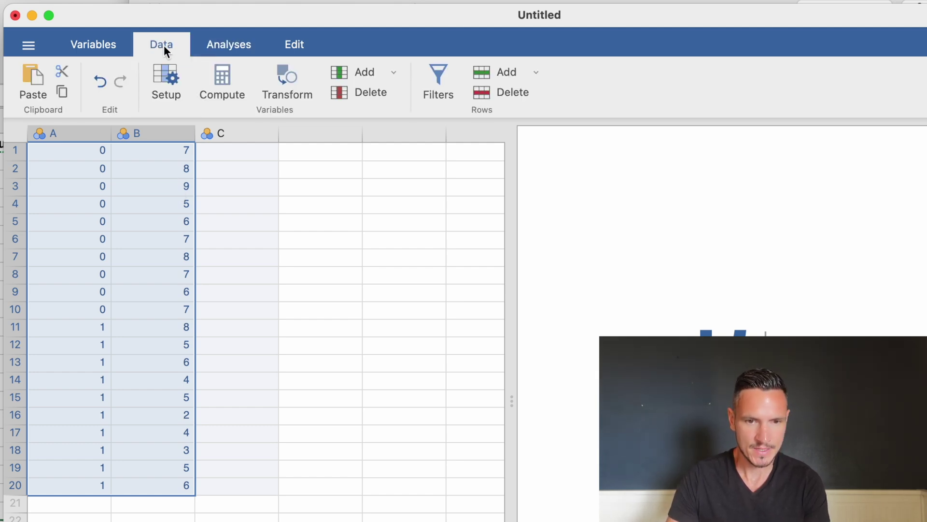
{"action": "left_click", "coordinate": [164, 79]}
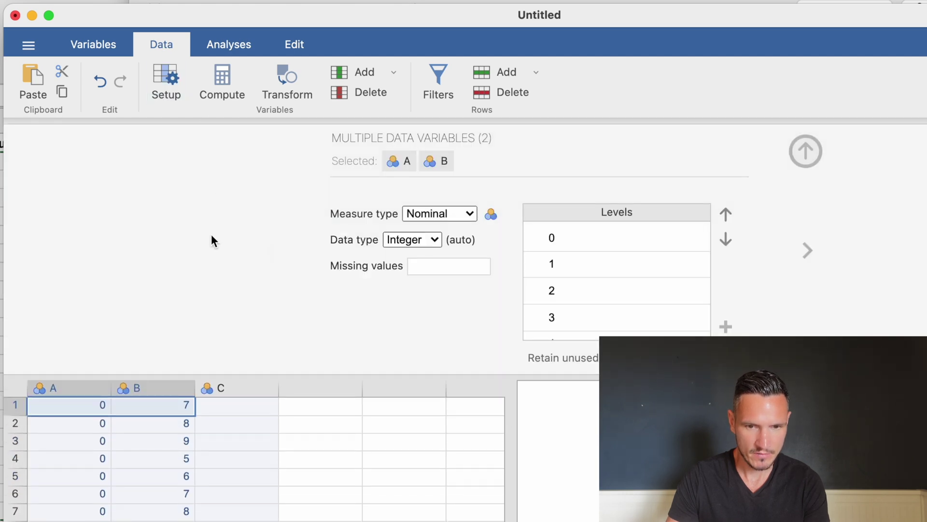
{"action": "left_click", "coordinate": [67, 388]}
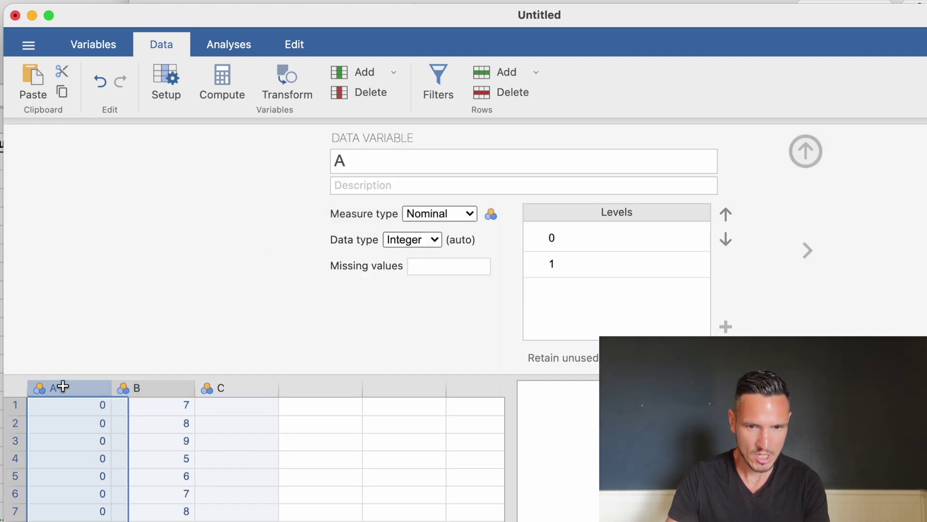
{"action": "left_click", "coordinate": [391, 165]}
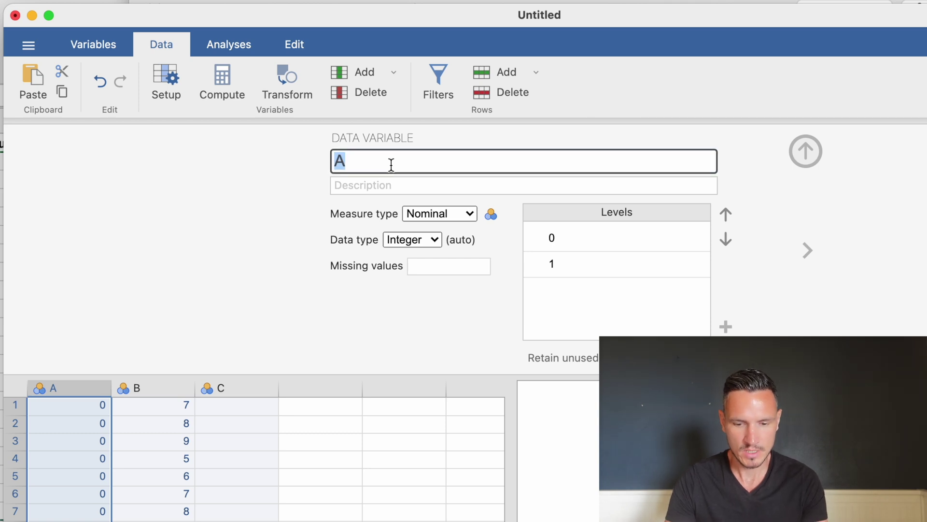
{"action": "type", "text": "Group"}
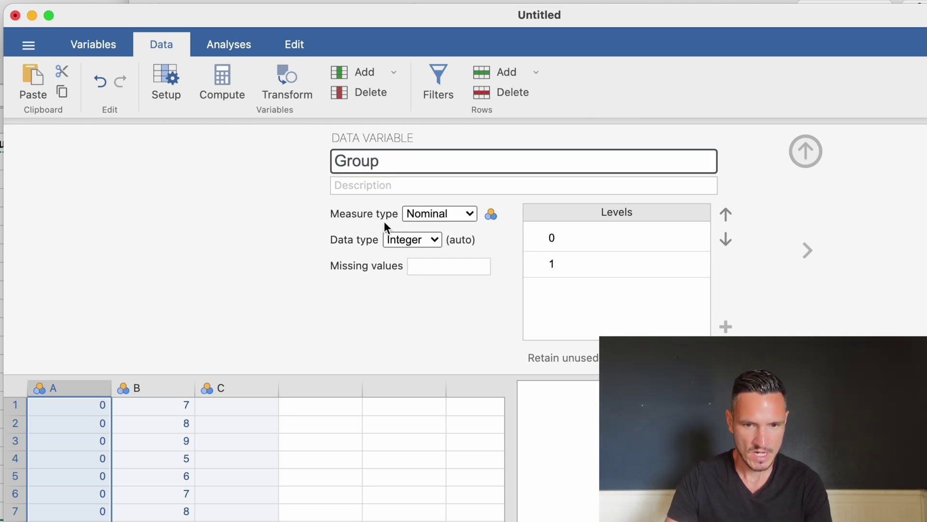
Apply the Group name and keep its measure type as Nominal.
{"action": "left_click", "coordinate": [456, 214]}
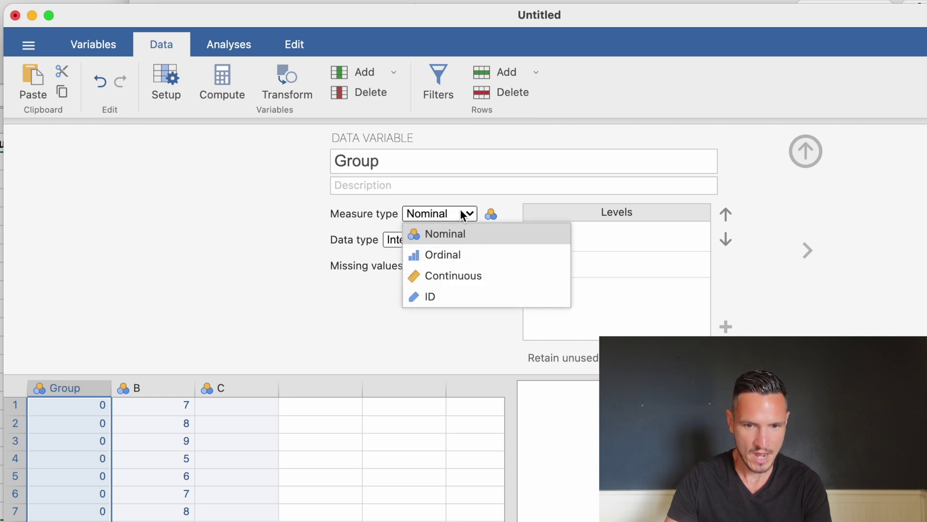
{"action": "left_click", "coordinate": [432, 216]}
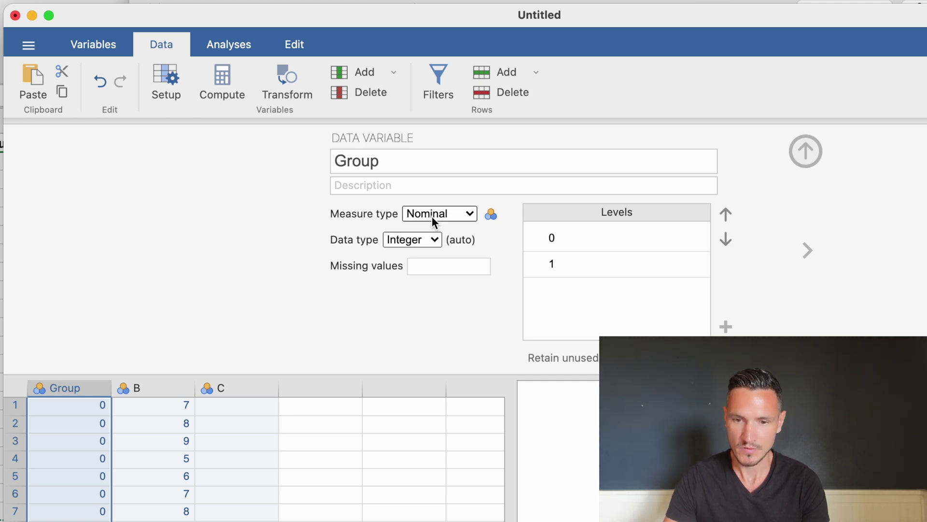
Give Group level 0 the label 'Placebo' and level 1 the label 'Treatment'.
{"action": "left_click", "coordinate": [598, 240]}
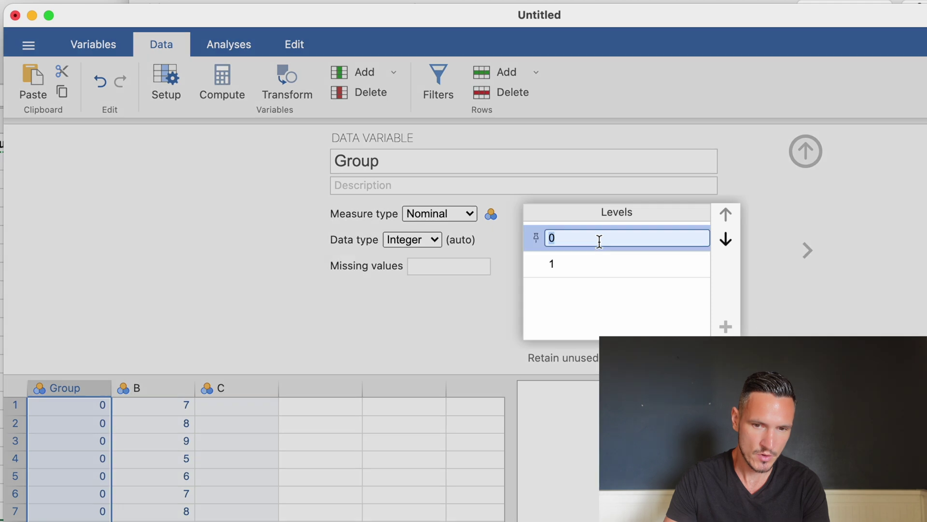
{"action": "type", "text": "Pla"}
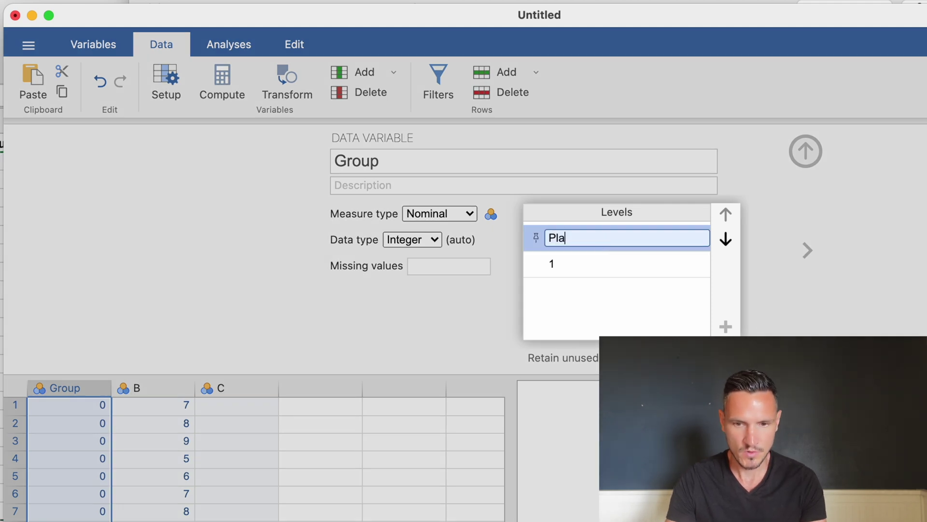
{"action": "type", "text": "cebo"}
{"action": "left_click", "coordinate": [630, 263]}
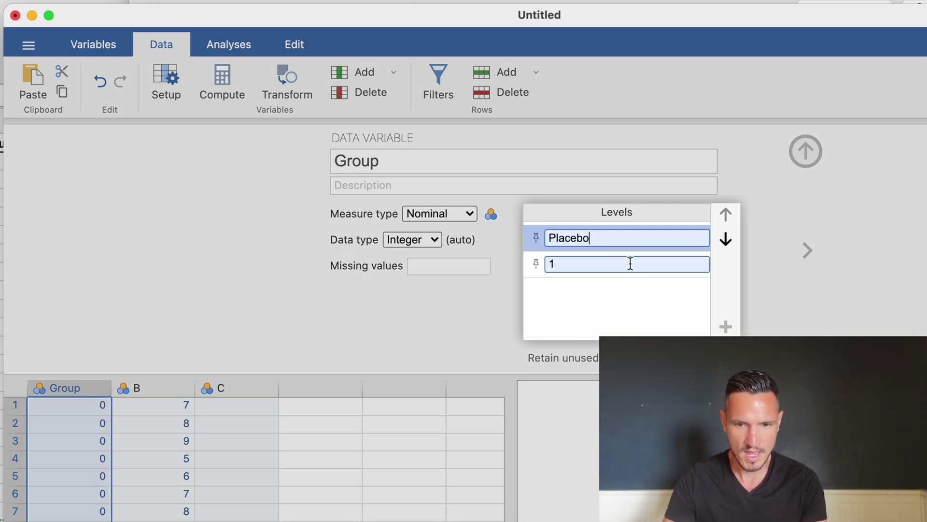
{"action": "type", "text": "Trea"}
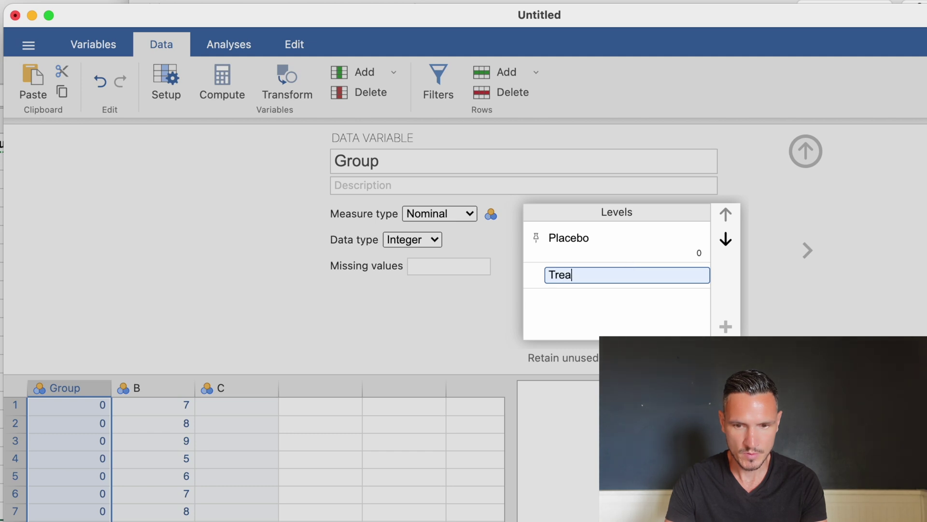
{"action": "type", "text": "tment"}
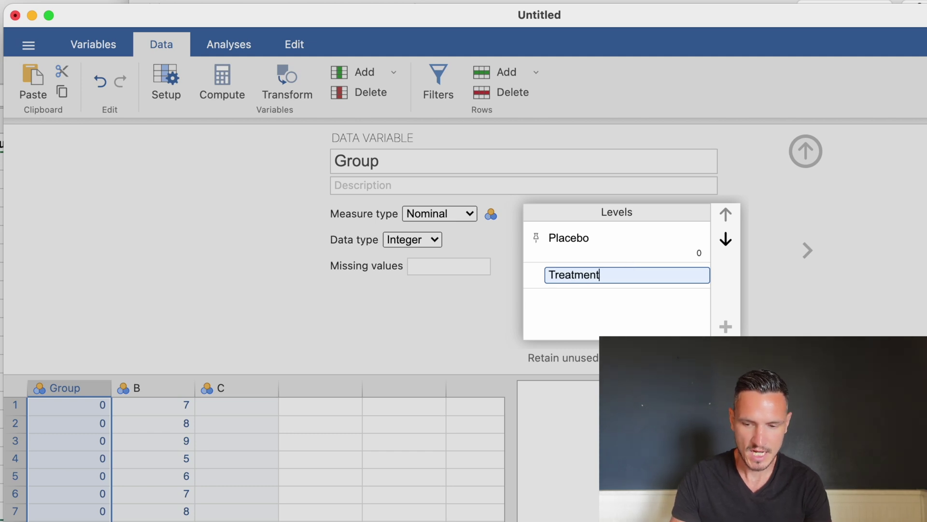
{"action": "key", "text": "Return"}
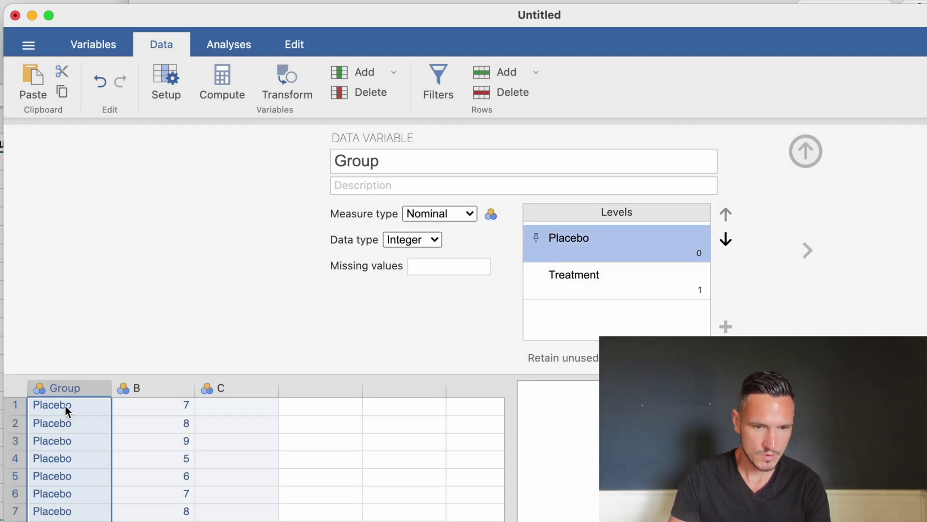
{"action": "scroll", "coordinate": [261, 459], "scroll_direction": "down", "scroll_amount": 5}
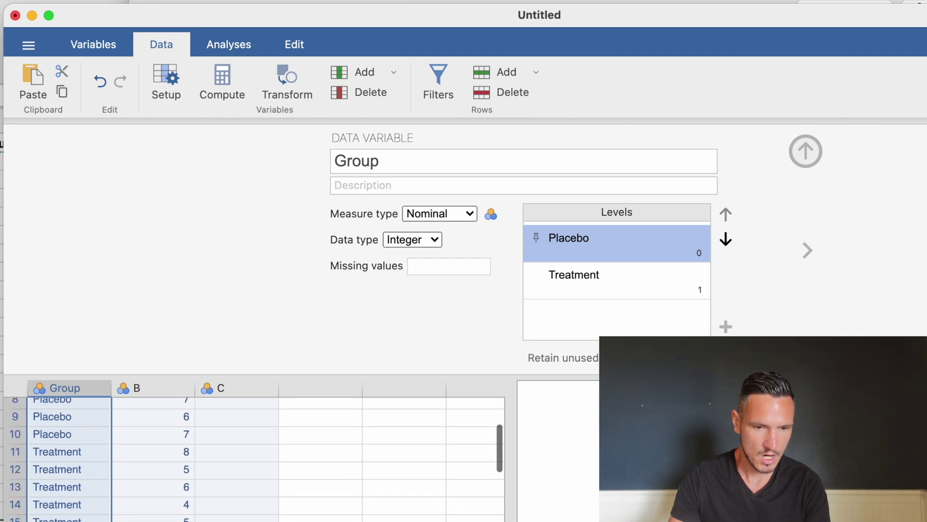
{"action": "scroll", "coordinate": [261, 458], "scroll_direction": "up", "scroll_amount": 3}
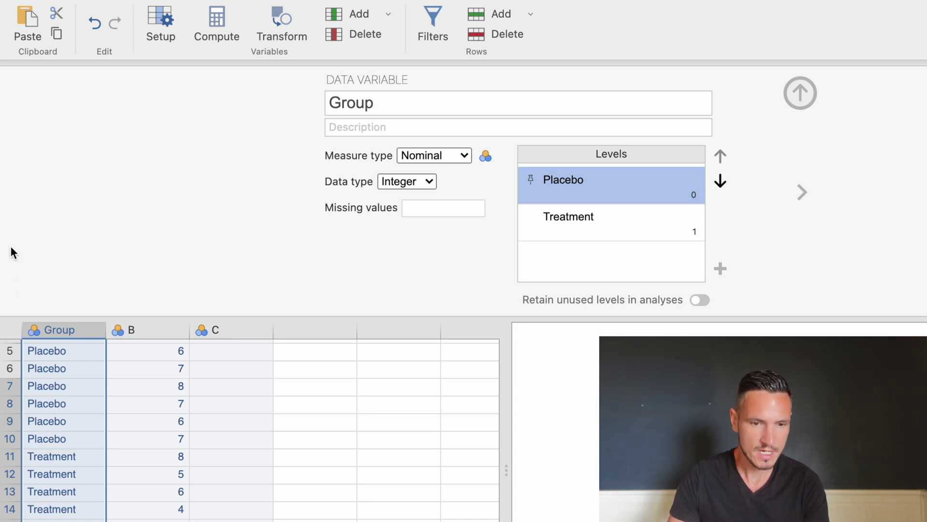
Rename variable B to 'Stress' and set its measure type to Continuous.
{"action": "left_click", "coordinate": [145, 333]}
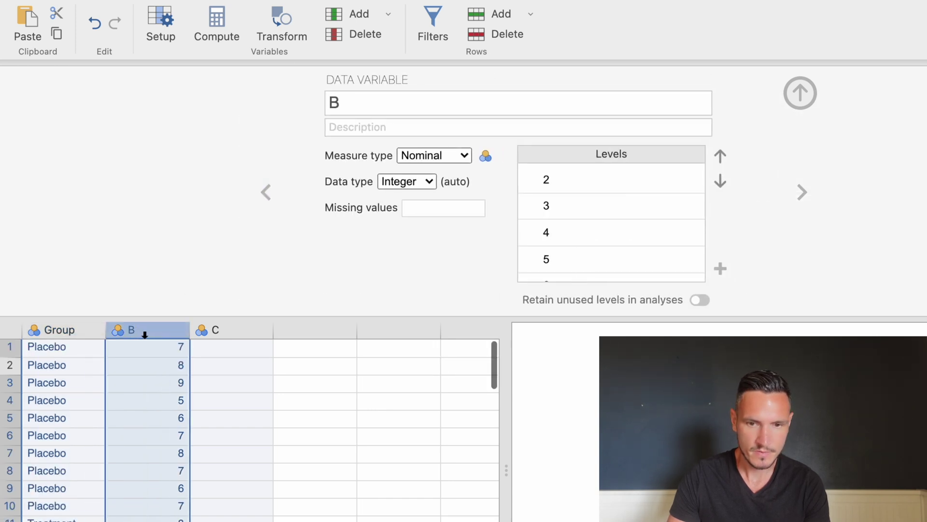
{"action": "double_click", "coordinate": [354, 106]}
{"action": "key", "text": "BackSpace"}
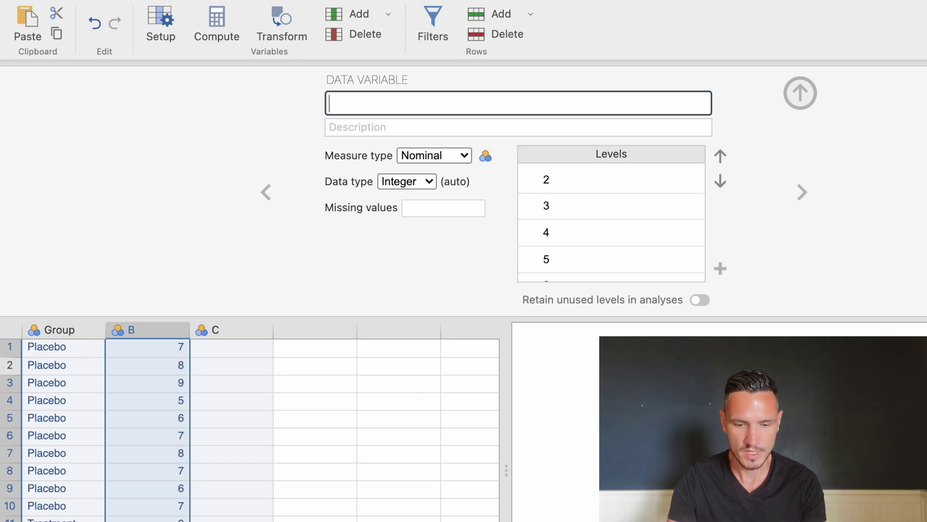
{"action": "type", "text": "A"}
{"action": "key", "text": "BackSpace"}
{"action": "type", "text": "S"}
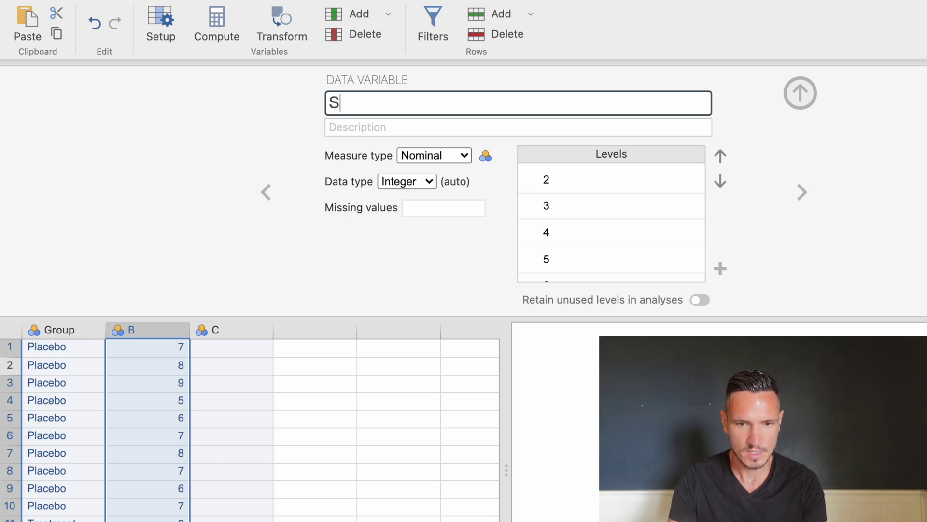
{"action": "type", "text": "tress"}
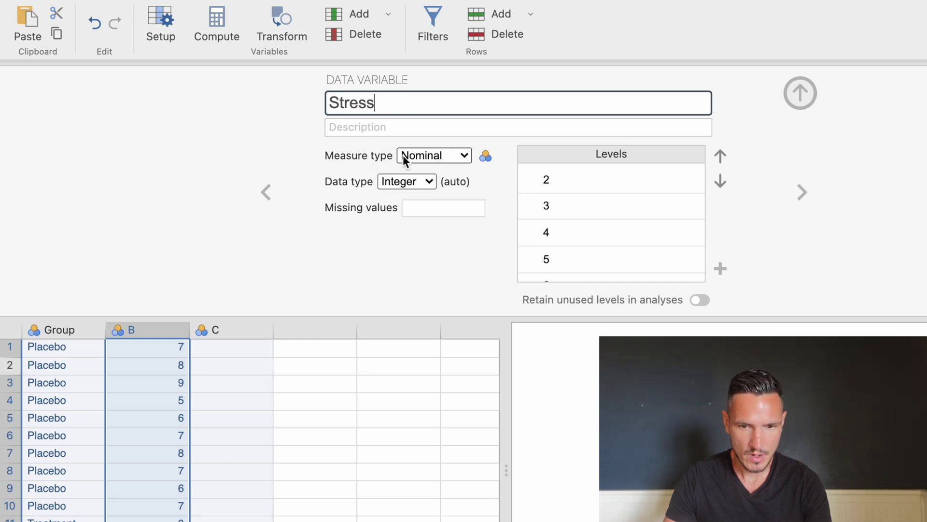
{"action": "left_click", "coordinate": [456, 156]}
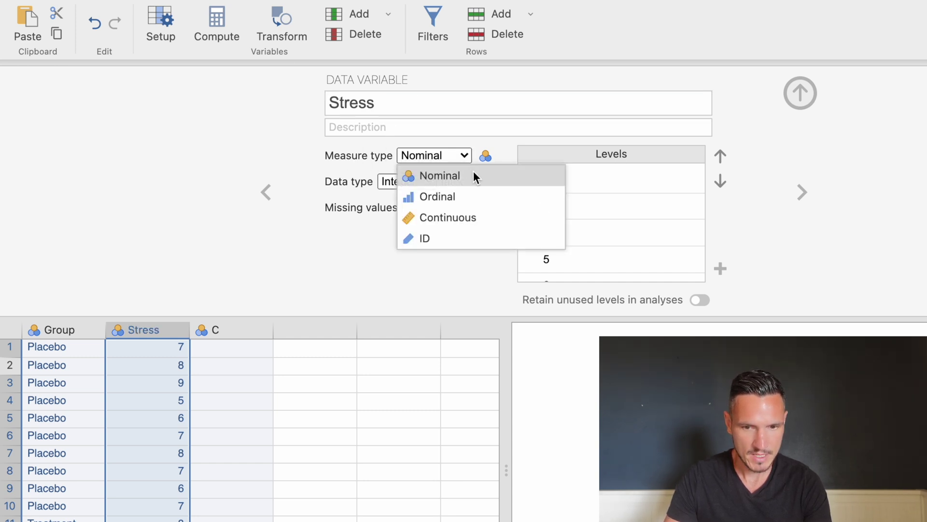
{"action": "left_click", "coordinate": [484, 220]}
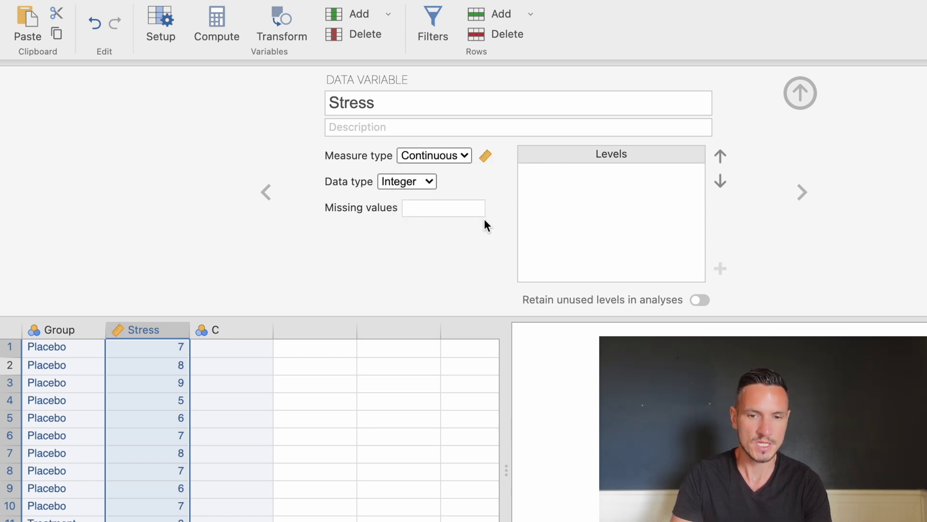
{"action": "left_click", "coordinate": [466, 159]}
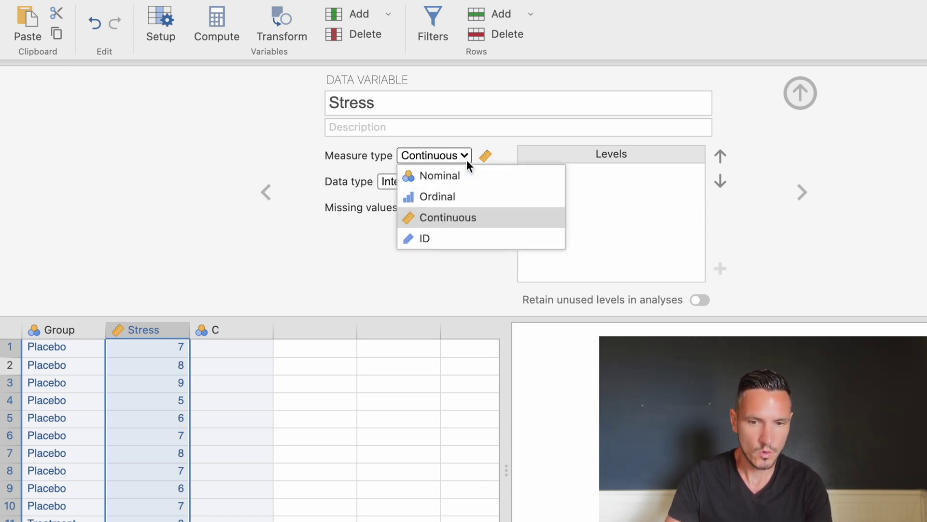
{"action": "left_click", "coordinate": [466, 219]}
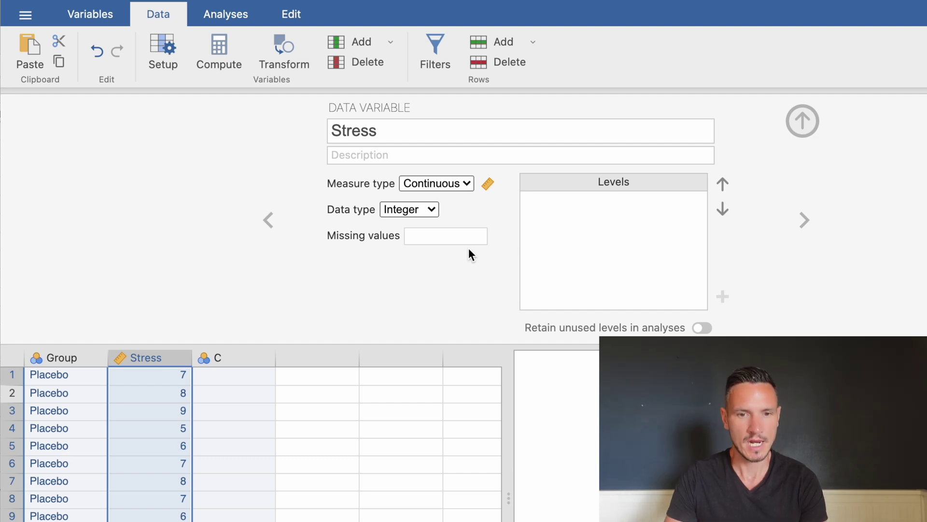
Start an Independent Samples T-Test with Stress as dependent variable, grouped by Group.
{"action": "left_click", "coordinate": [230, 16]}
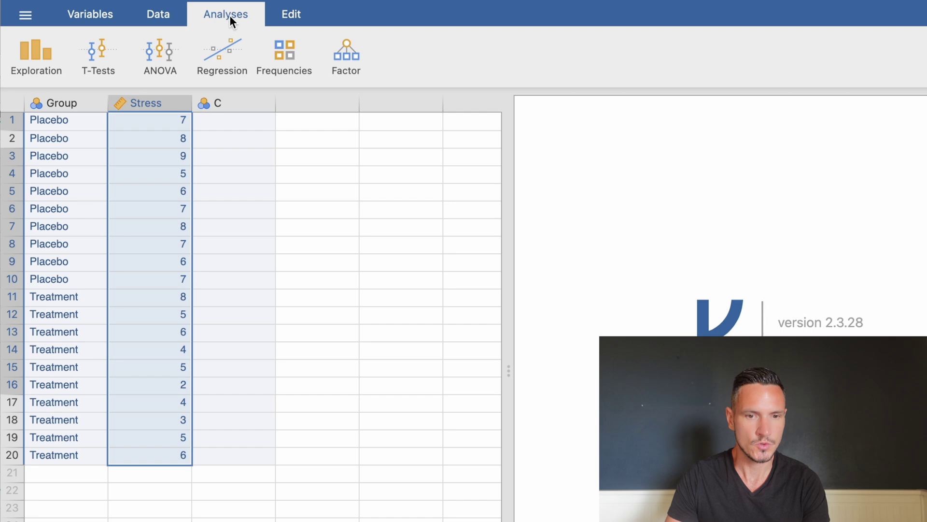
{"action": "left_click", "coordinate": [104, 66]}
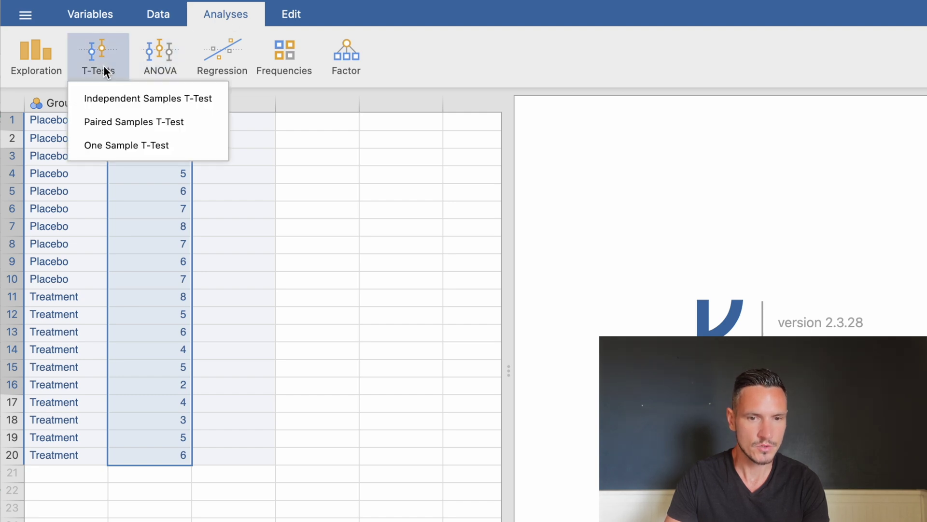
{"action": "left_click", "coordinate": [103, 99]}
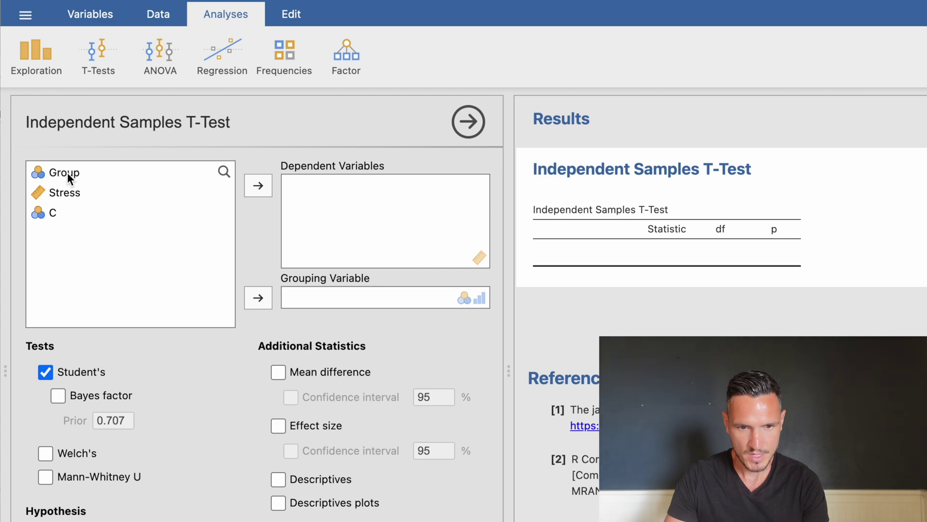
{"action": "left_click", "coordinate": [68, 172]}
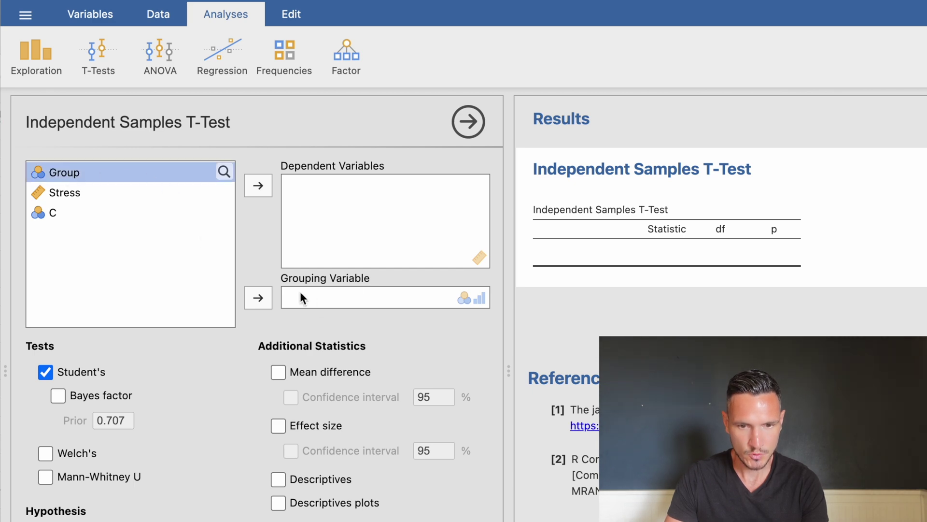
{"action": "left_click", "coordinate": [258, 298]}
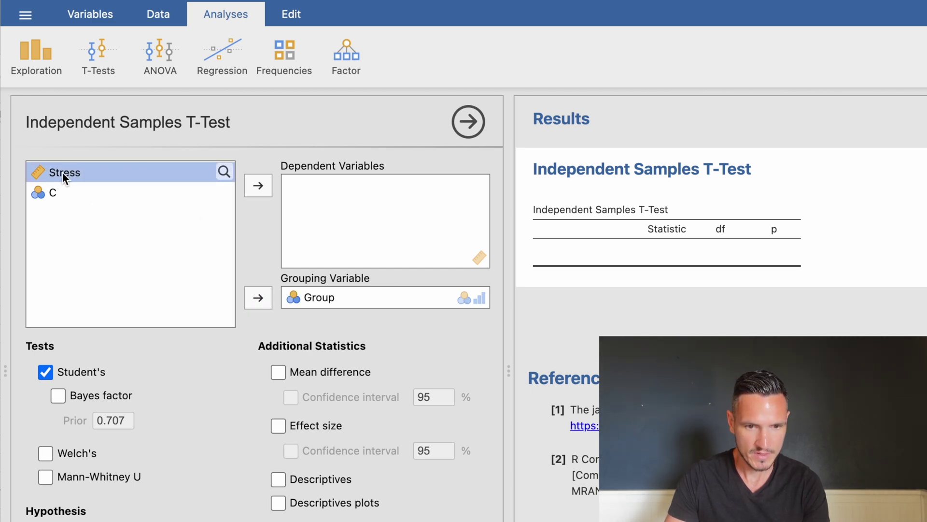
{"action": "left_click", "coordinate": [259, 183]}
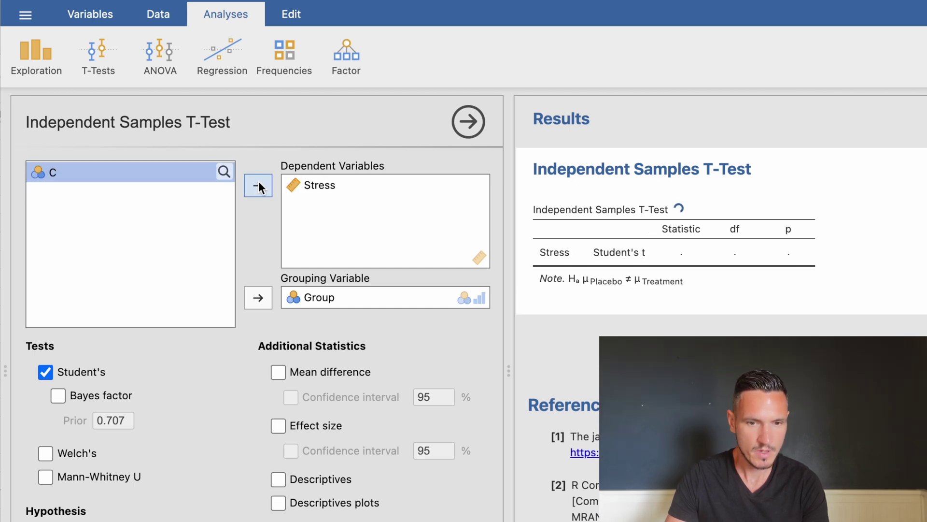
Switch Student's t to Mann-Whitney U and add effect size and descriptives.
{"action": "scroll", "coordinate": [259, 183], "scroll_direction": "down", "scroll_amount": 2}
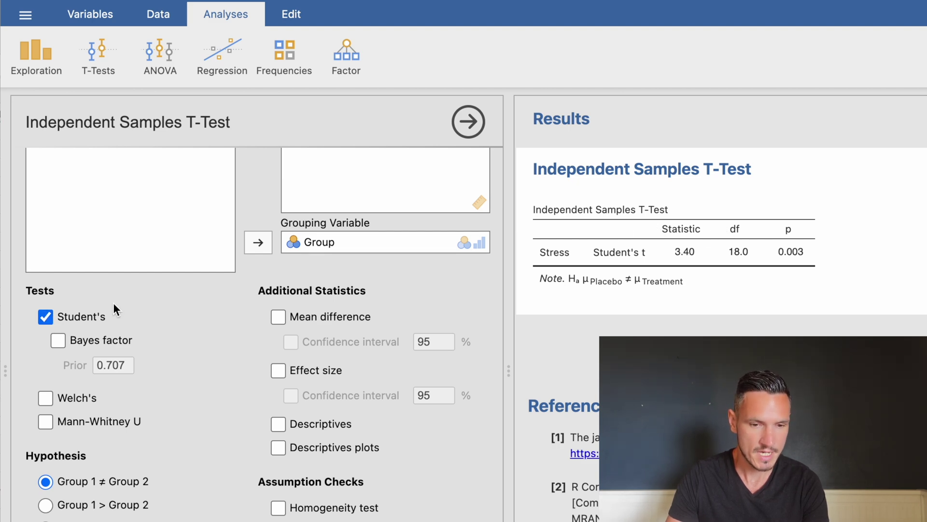
{"action": "left_click", "coordinate": [50, 318]}
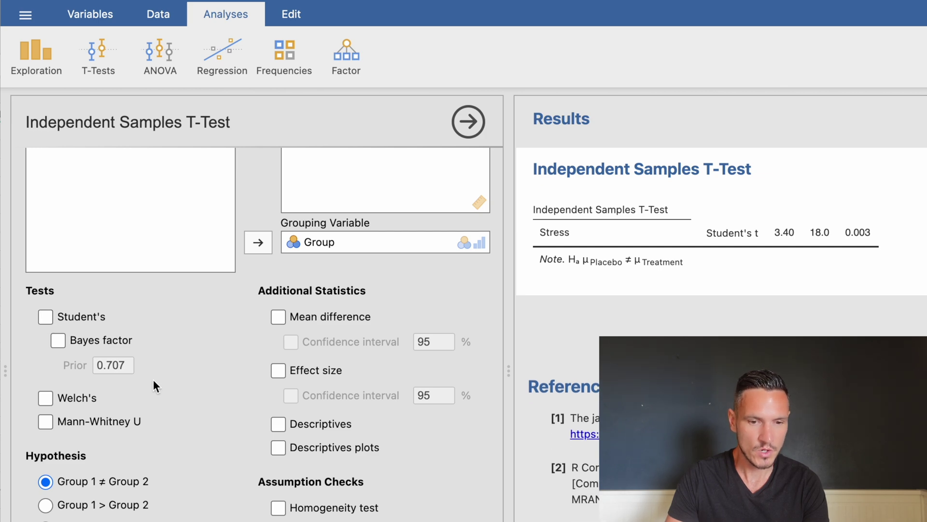
{"action": "left_click", "coordinate": [49, 423]}
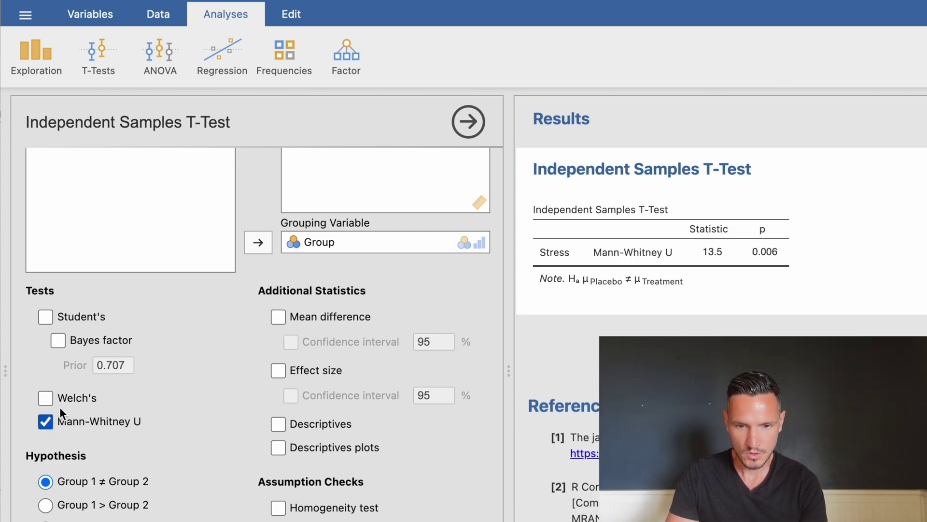
{"action": "left_click", "coordinate": [277, 370]}
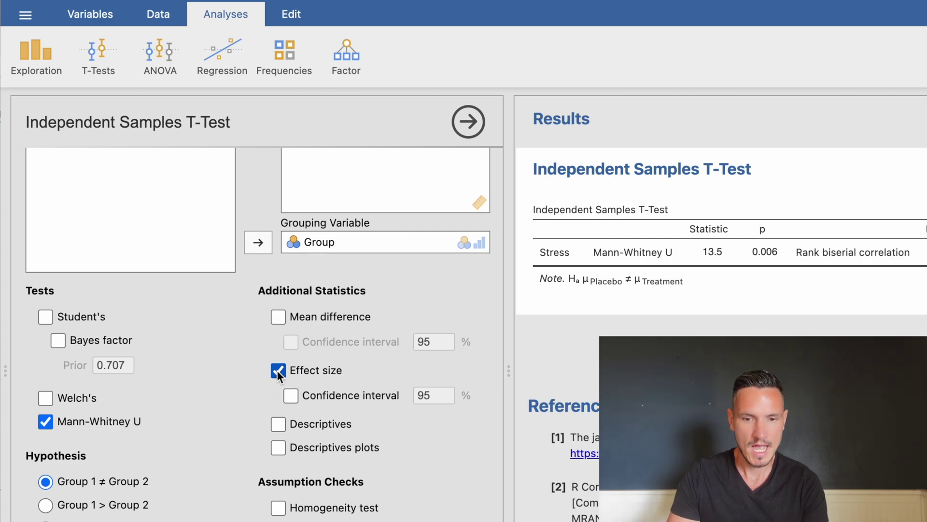
{"action": "left_click", "coordinate": [278, 424]}
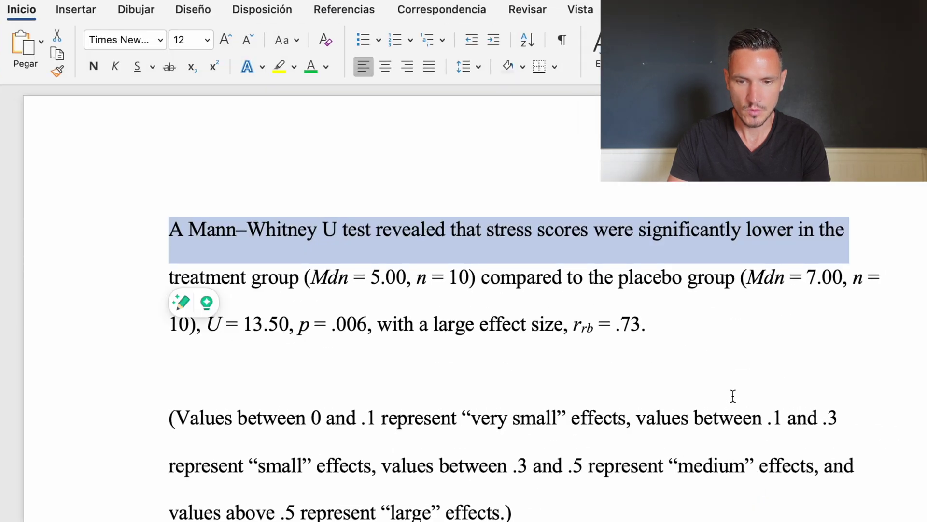
{"action": "left_click", "coordinate": [622, 503]}
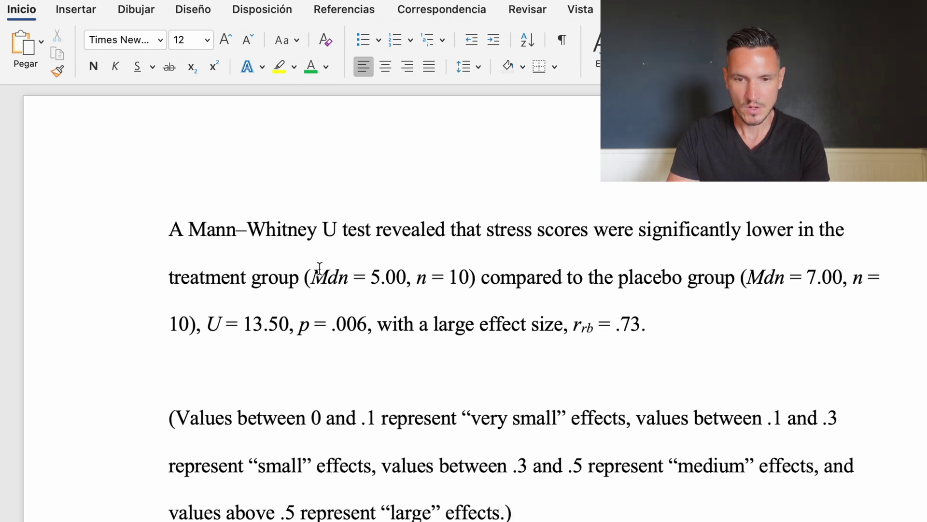
{"action": "left_click_drag", "start_coordinate": [317, 276], "coordinate": [471, 277]}
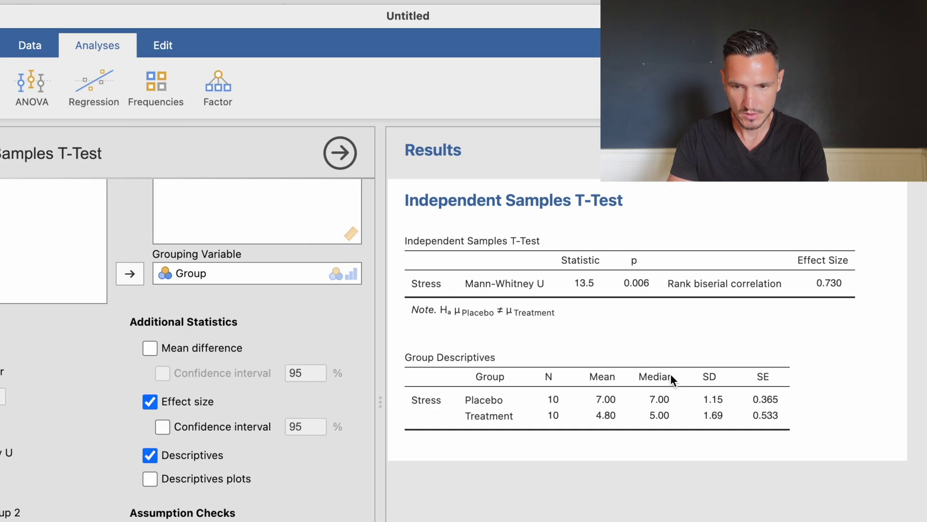
{"action": "scroll", "coordinate": [671, 378], "scroll_direction": "down", "scroll_amount": 1}
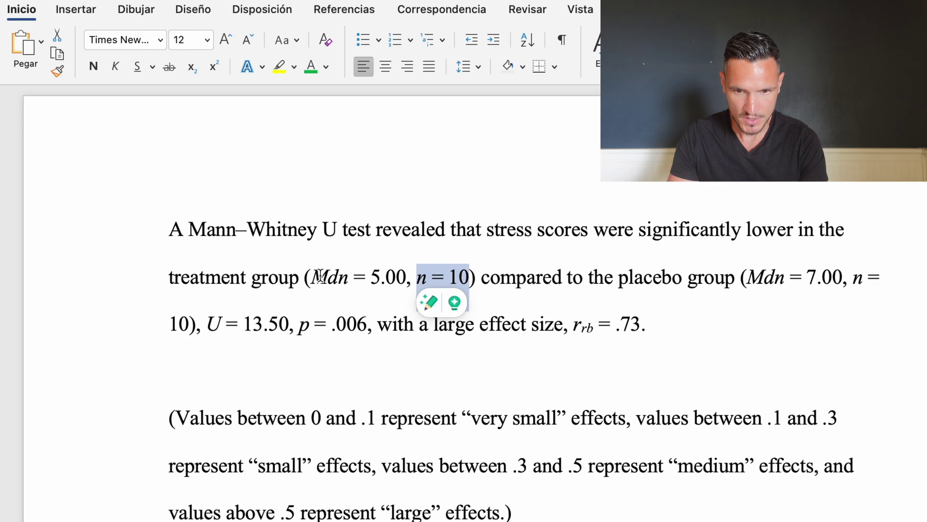
{"action": "left_click_drag", "start_coordinate": [311, 276], "coordinate": [460, 277]}
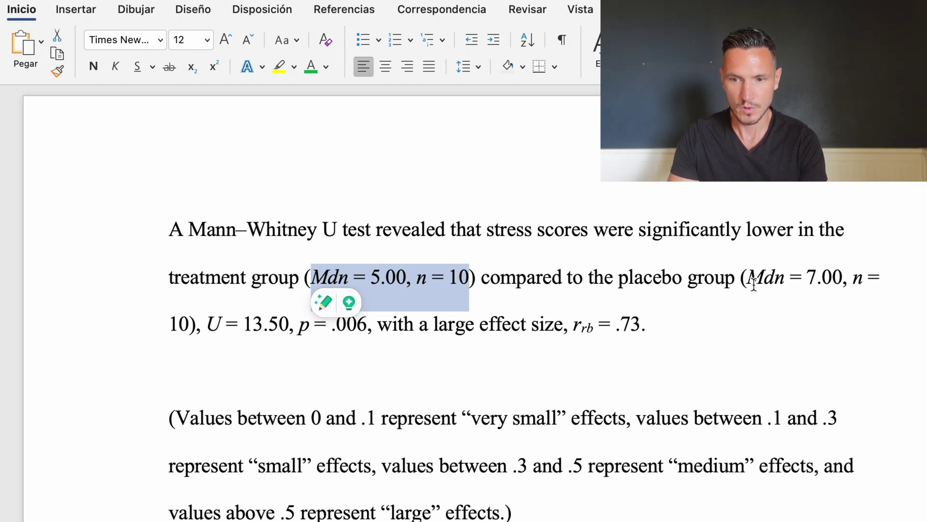
{"action": "left_click_drag", "start_coordinate": [753, 284], "coordinate": [190, 329]}
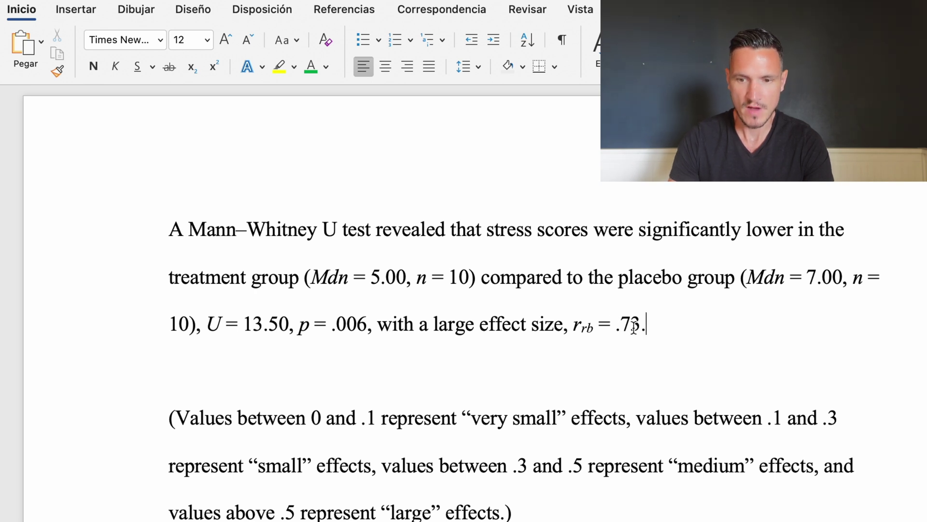
{"action": "left_click_drag", "start_coordinate": [622, 329], "coordinate": [638, 333]}
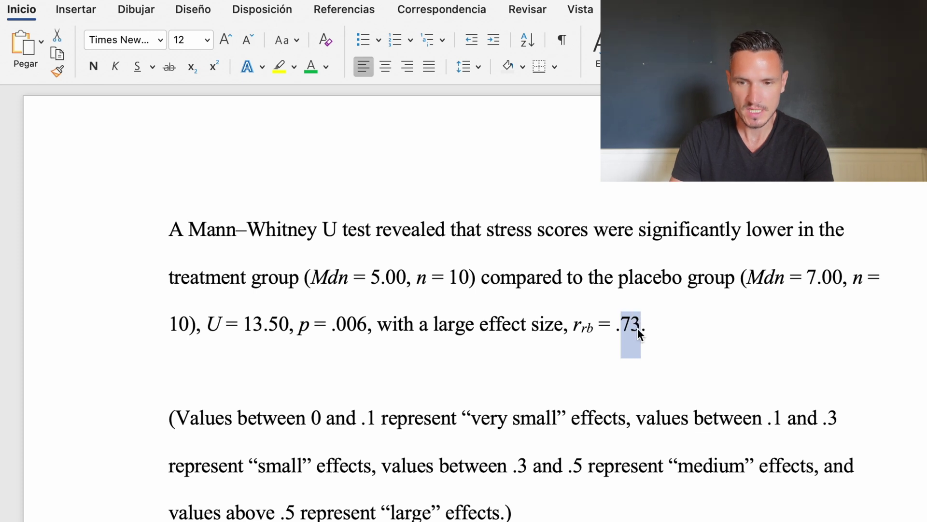
{"action": "scroll", "coordinate": [635, 325], "scroll_direction": "down", "scroll_amount": 3}
{"action": "left_click_drag", "start_coordinate": [162, 253], "coordinate": [516, 348]}
{"action": "scroll", "coordinate": [489, 343], "scroll_direction": "up", "scroll_amount": 3}
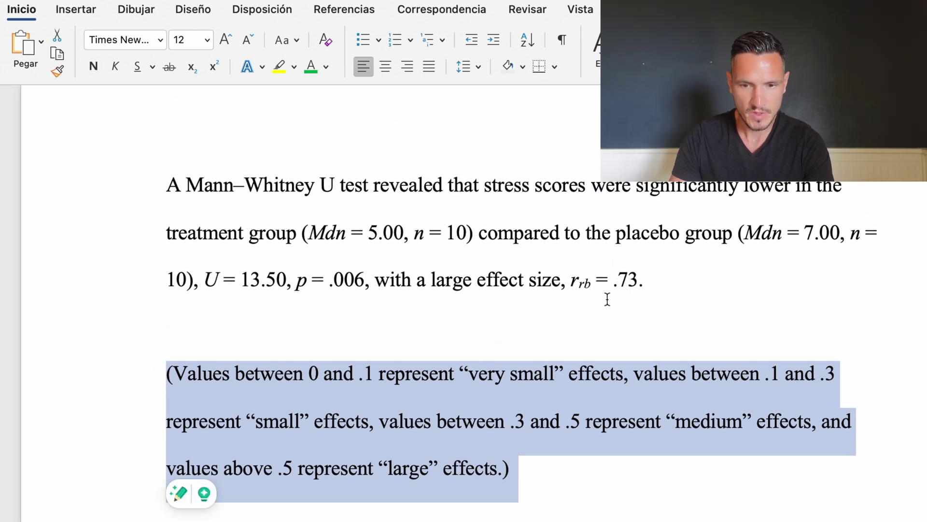
{"action": "left_click", "coordinate": [589, 485]}
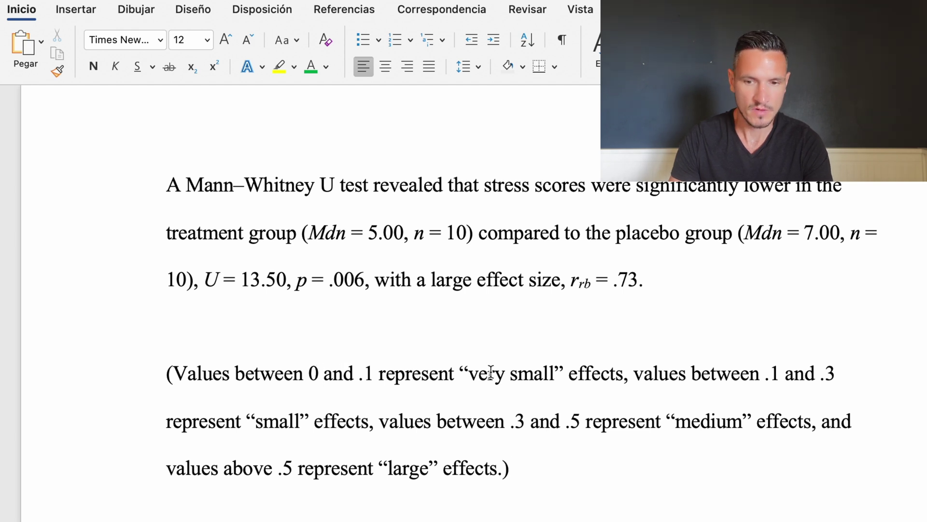
{"action": "left_click_drag", "start_coordinate": [631, 374], "coordinate": [505, 467]}
{"action": "left_click", "coordinate": [525, 471]}
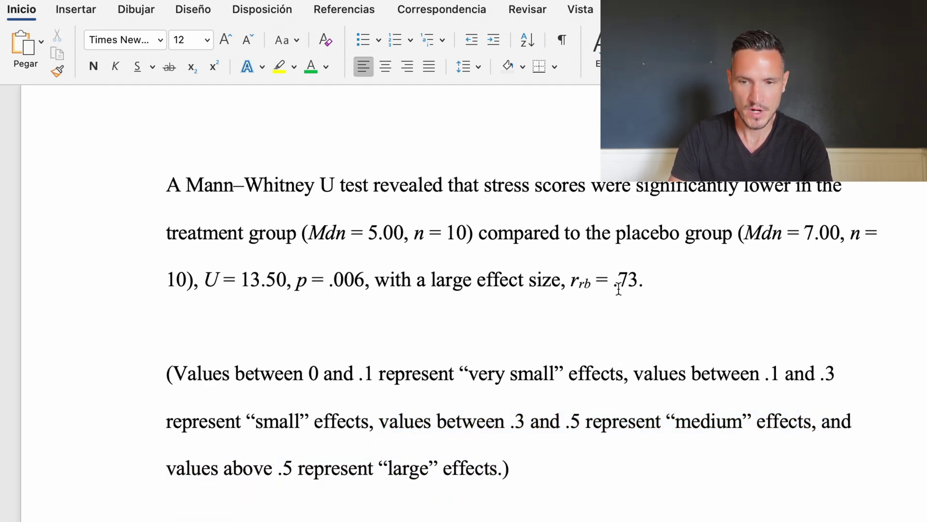